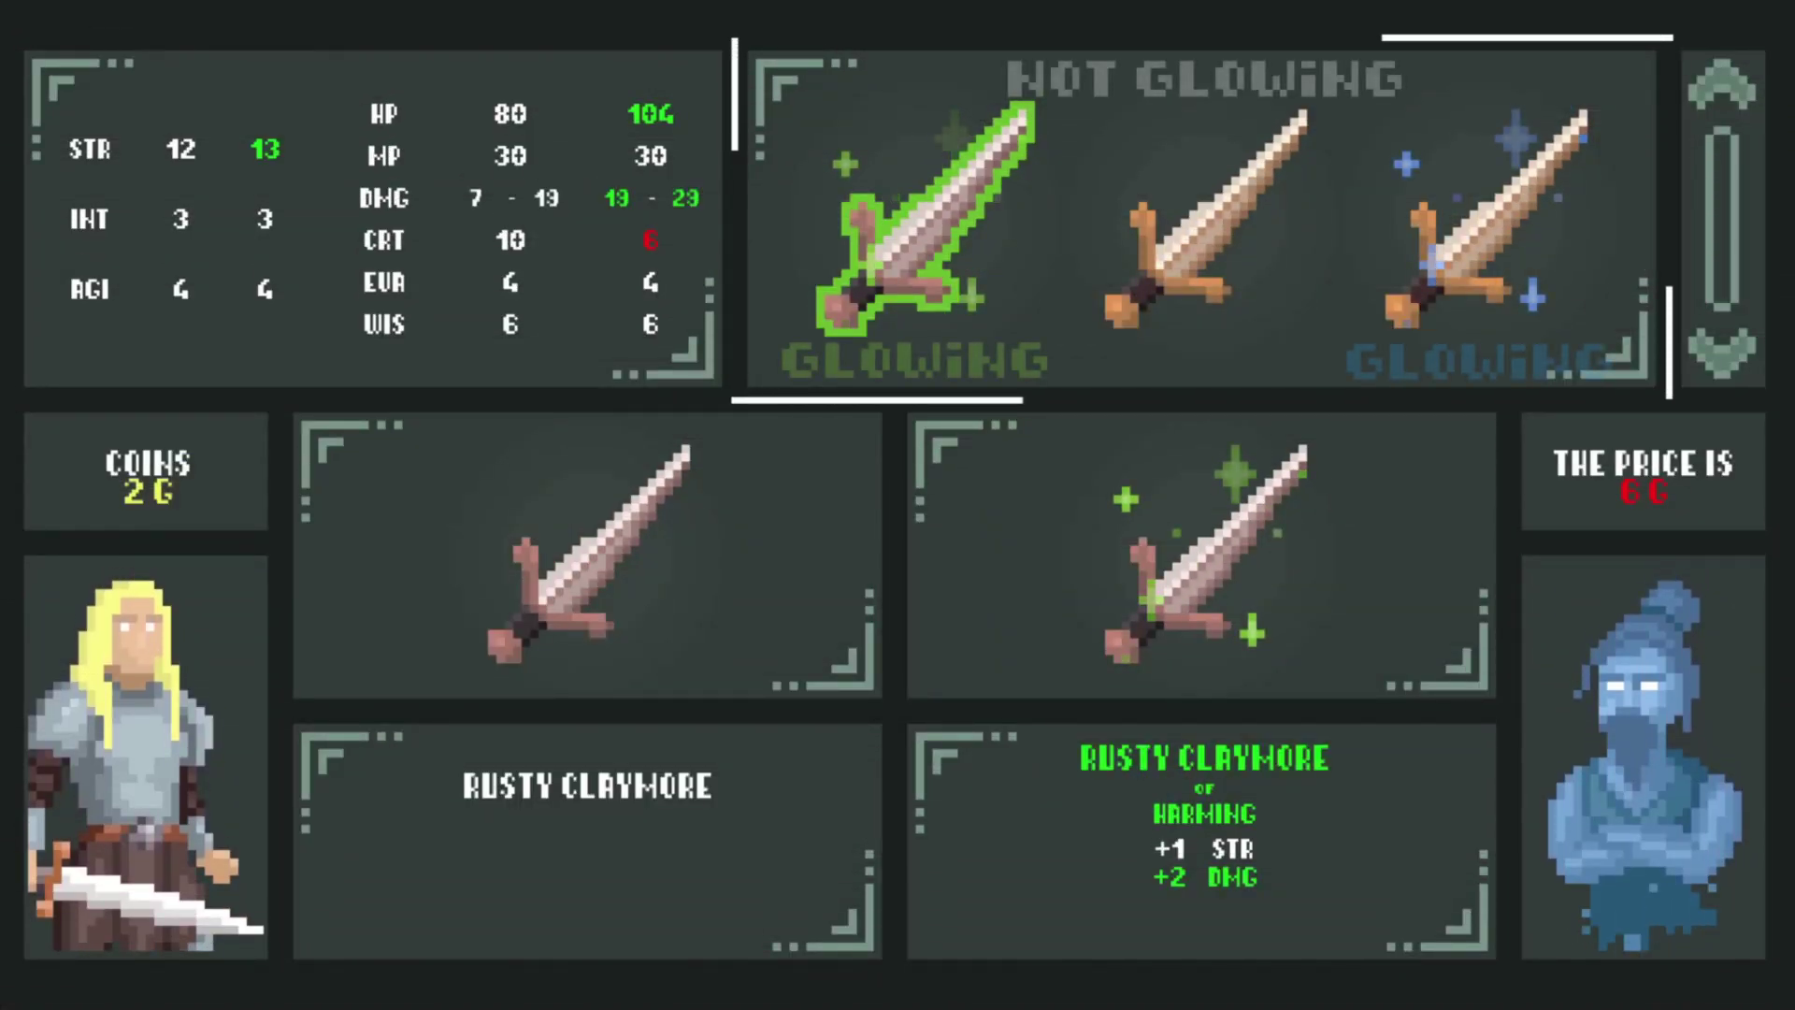
Move through the shop swords, from the plain Copper Claymore to the blue-glowing sword.
key("Right")
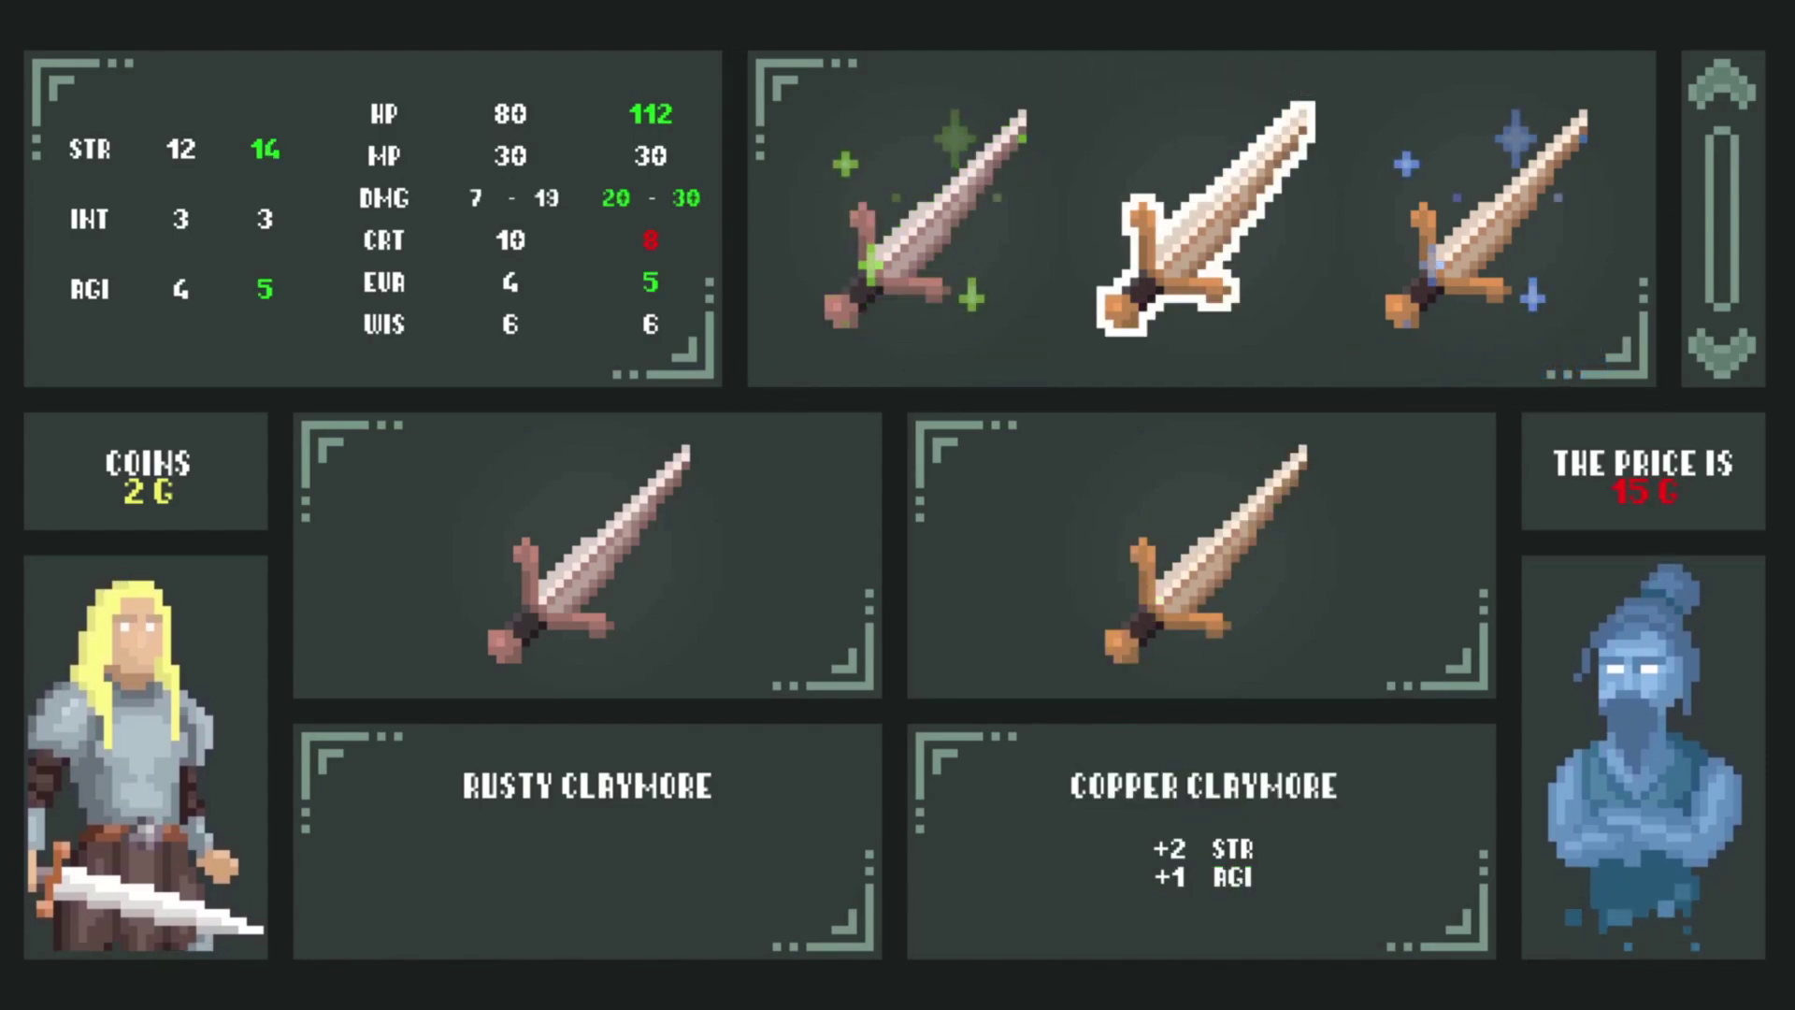
key("Right")
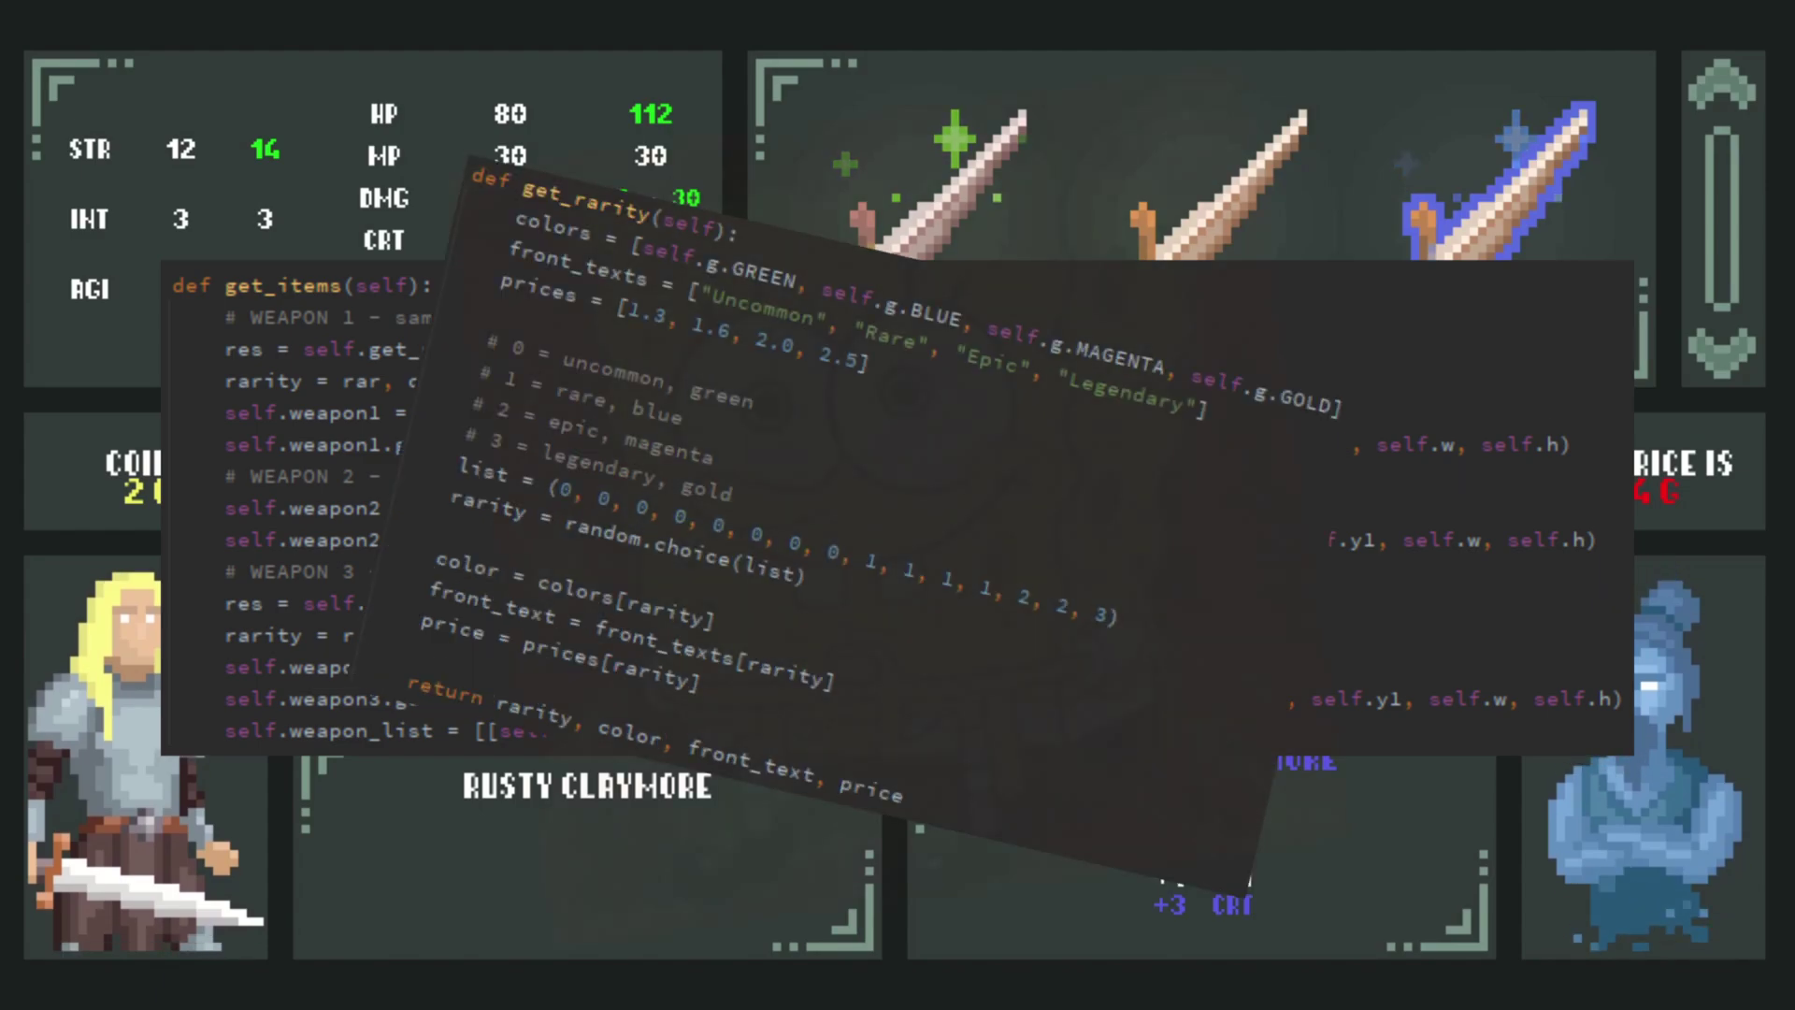